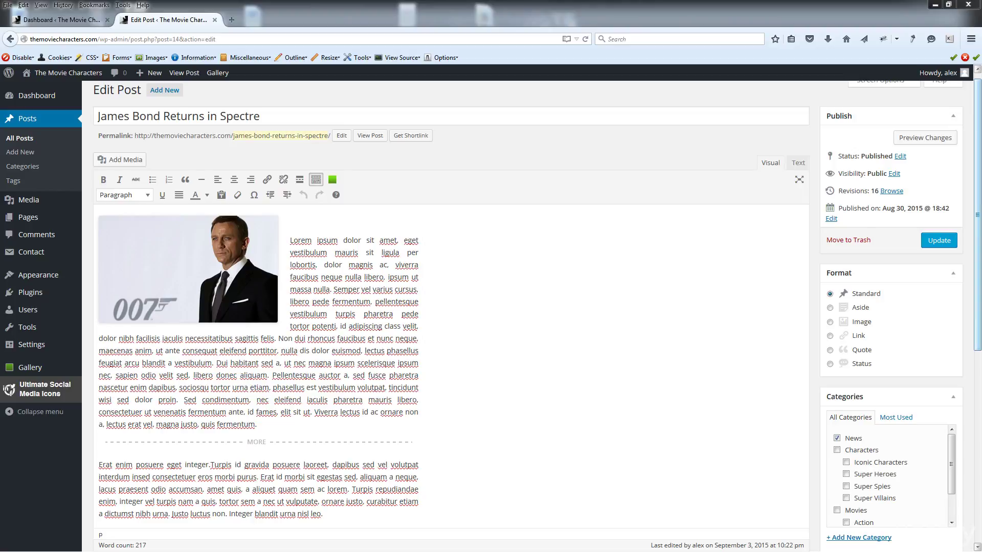
Place the cursor before the paragraph below the MORE line and set the RoboCop library image's size to Large – 625 × 427.
{"action": "left_click", "coordinate": [102, 466]}
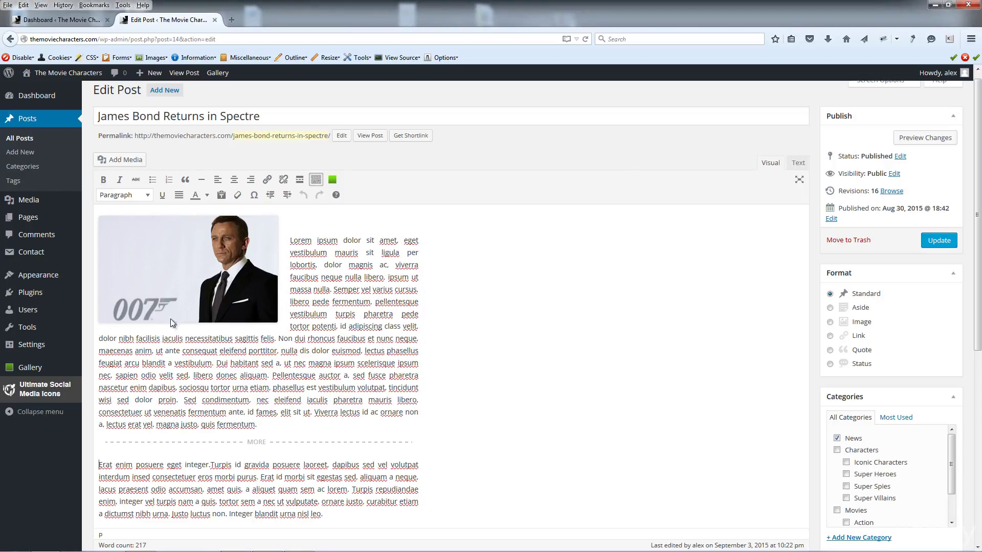
{"action": "left_click", "coordinate": [130, 170]}
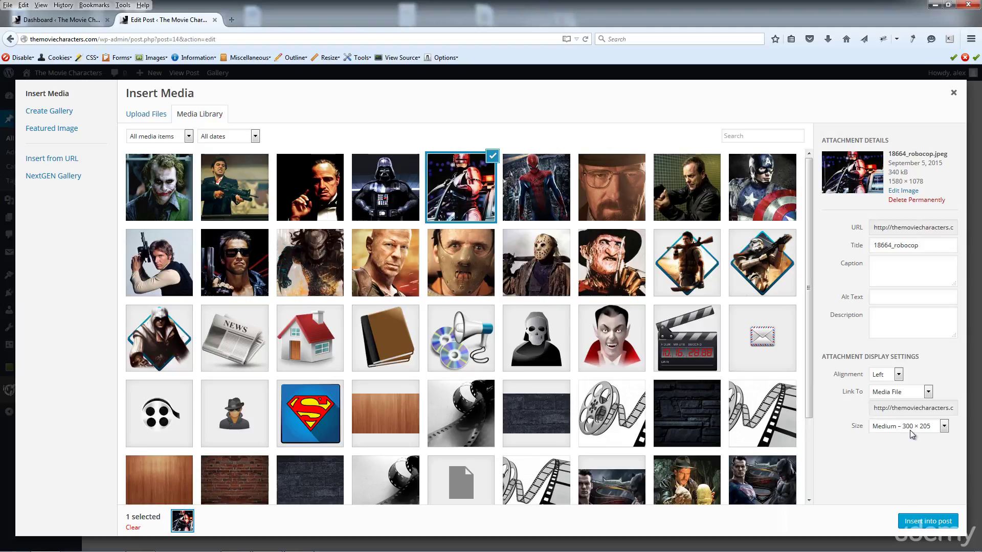
{"action": "left_click", "coordinate": [944, 427]}
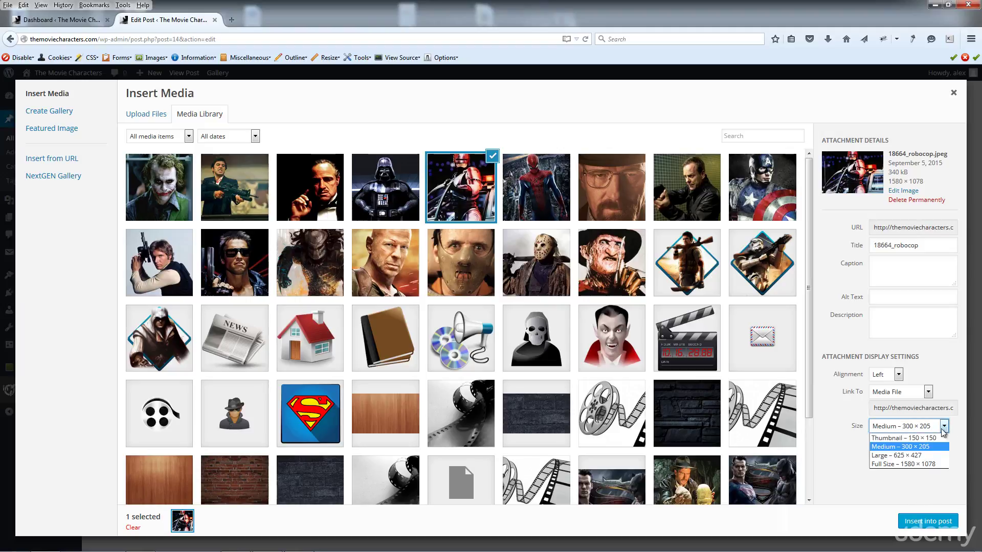
{"action": "left_click", "coordinate": [908, 457]}
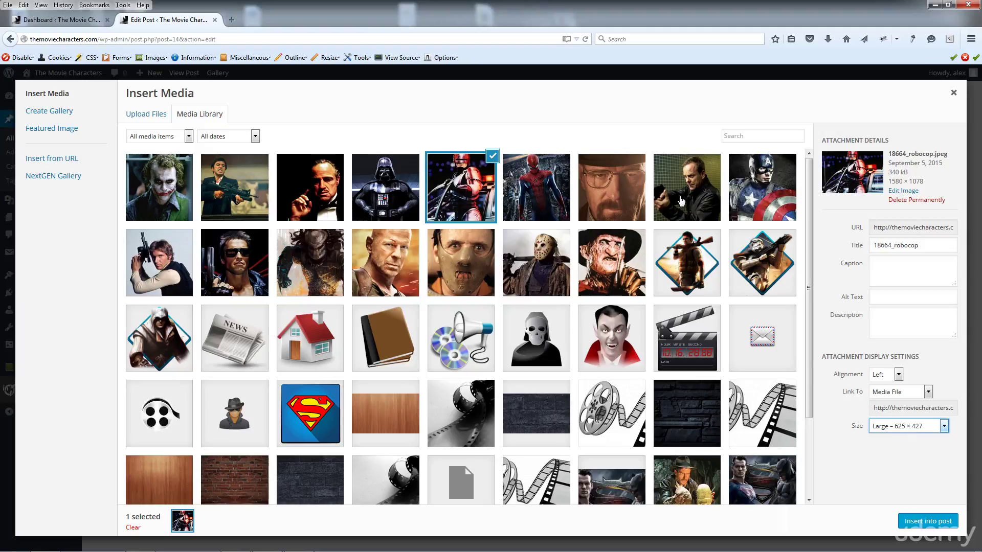
Compare the available display sizes of the 24-live-another-day-jack-bauer.jpg image with those of the RoboCop image.
{"action": "left_click", "coordinate": [687, 200]}
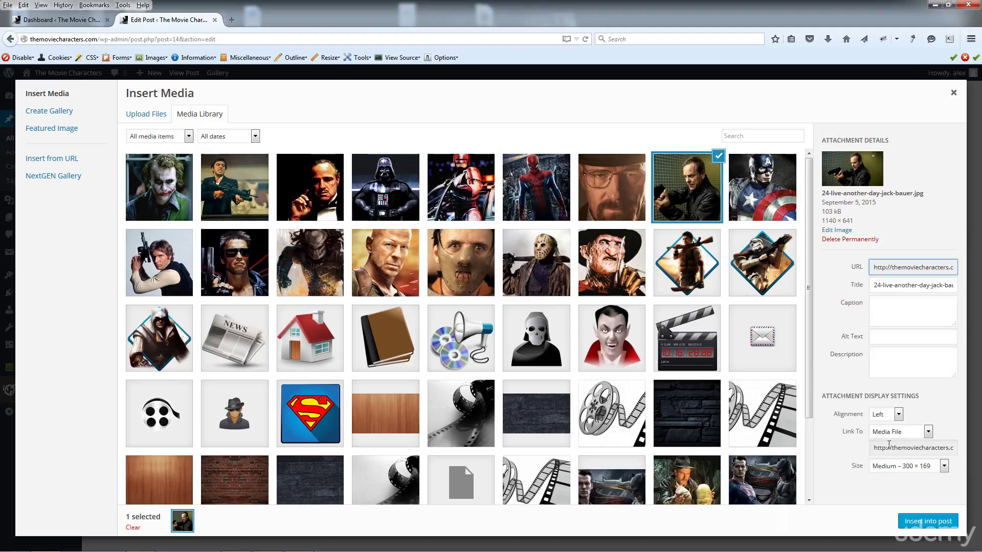
{"action": "left_click", "coordinate": [944, 467]}
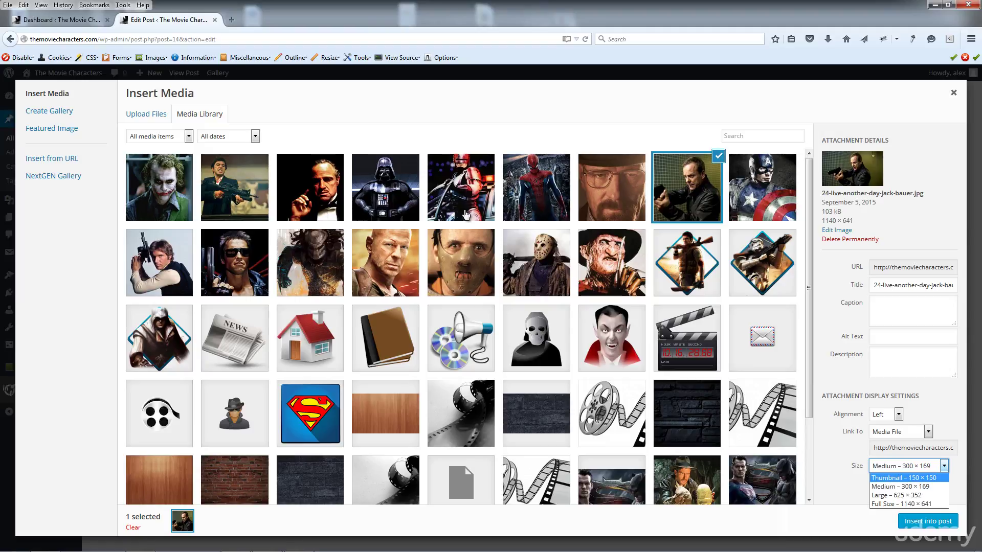
{"action": "left_click", "coordinate": [466, 215]}
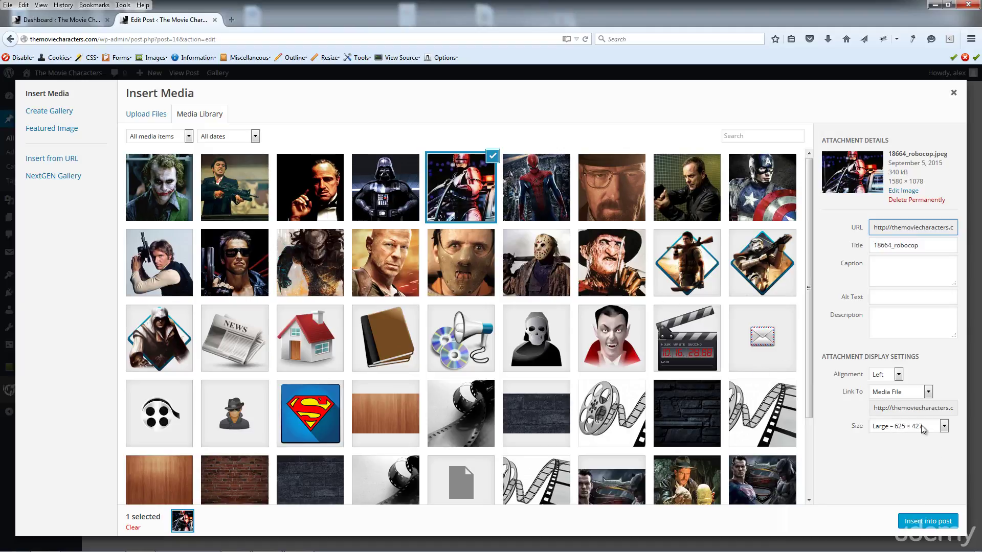
{"action": "left_click", "coordinate": [691, 178]}
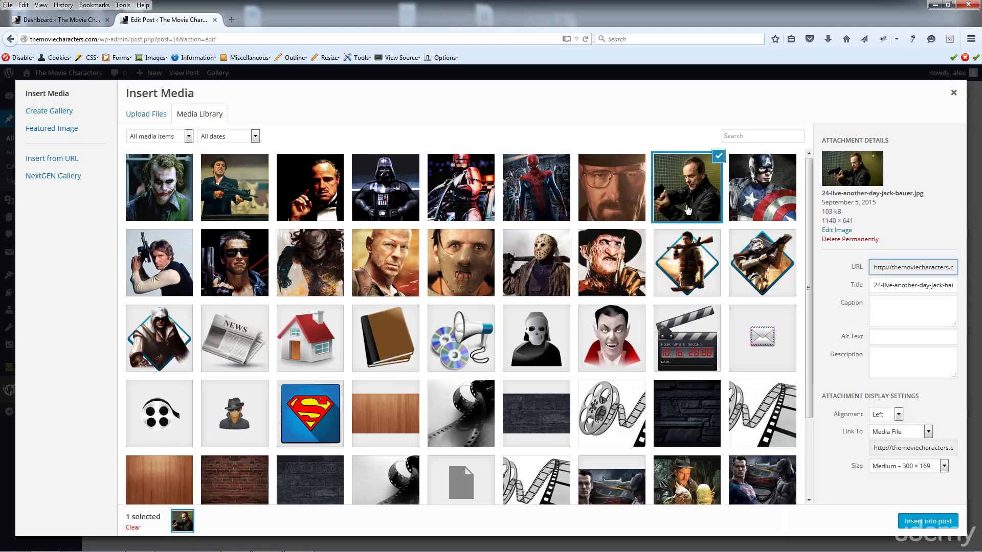
{"action": "left_click", "coordinate": [943, 466]}
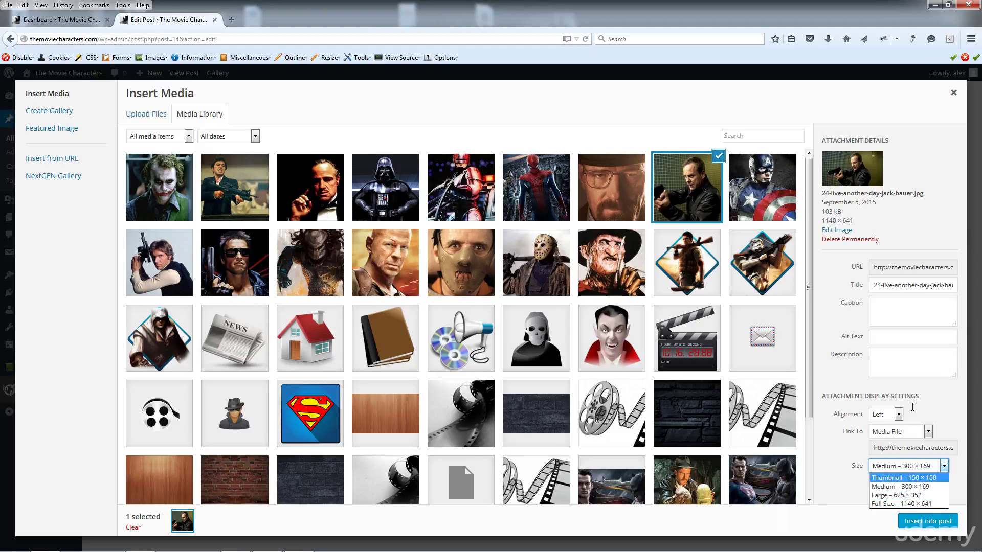
{"action": "left_click", "coordinate": [935, 159]}
Open the site's Media Settings from the Dashboard and review the thumbnail, medium and large image sizes.
{"action": "left_click", "coordinate": [58, 20]}
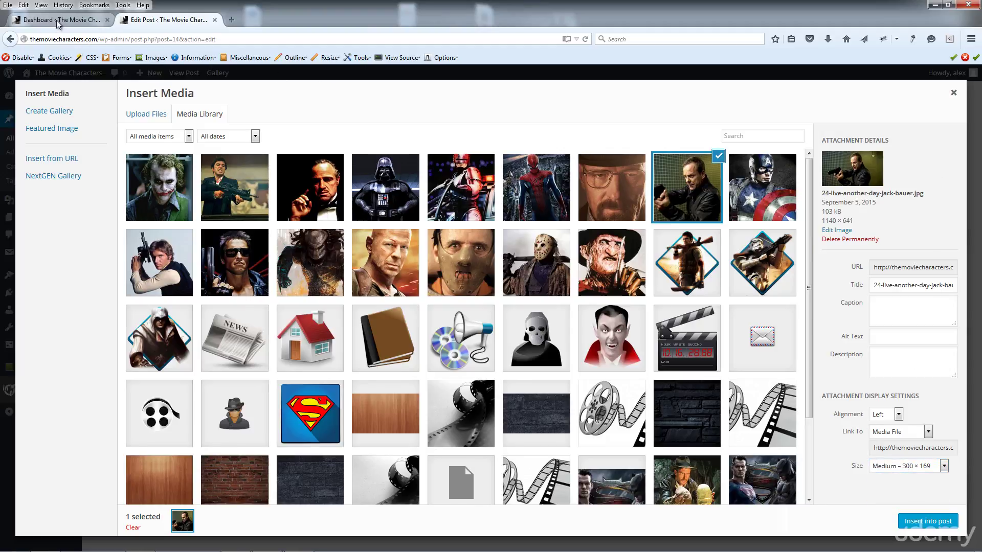
{"action": "mouse_move", "coordinate": [61, 316]}
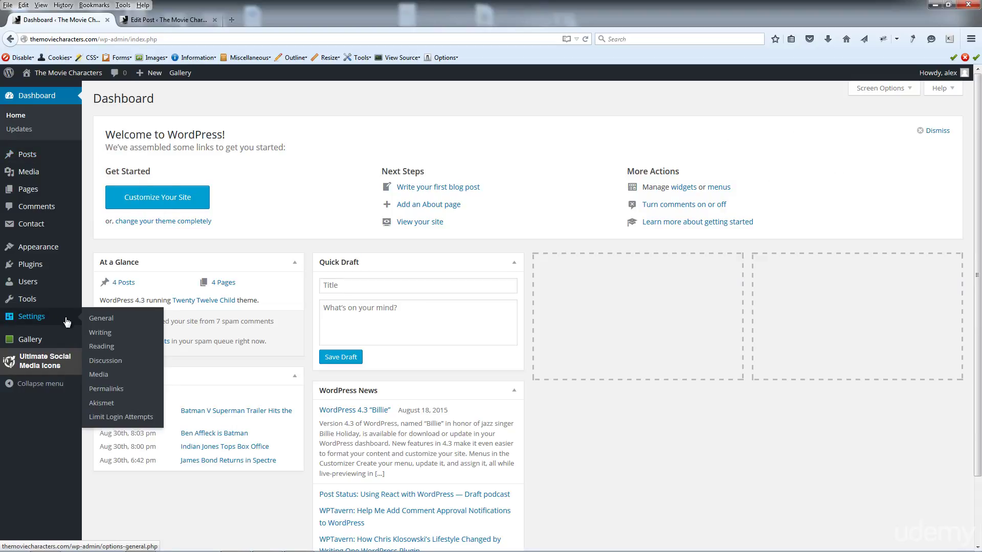
{"action": "left_click", "coordinate": [97, 375]}
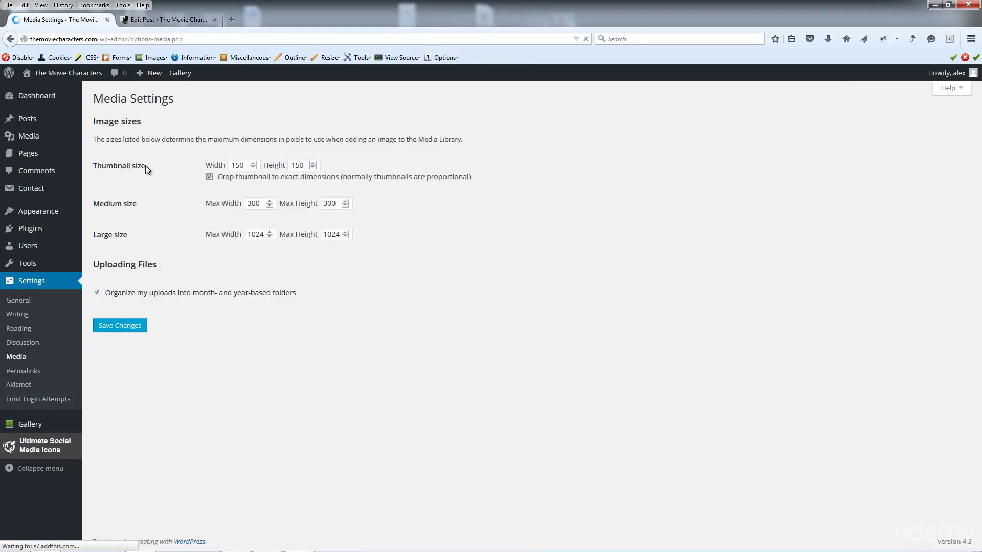
{"action": "left_click_drag", "start_coordinate": [152, 168], "coordinate": [142, 204]}
{"action": "left_click", "coordinate": [145, 203]}
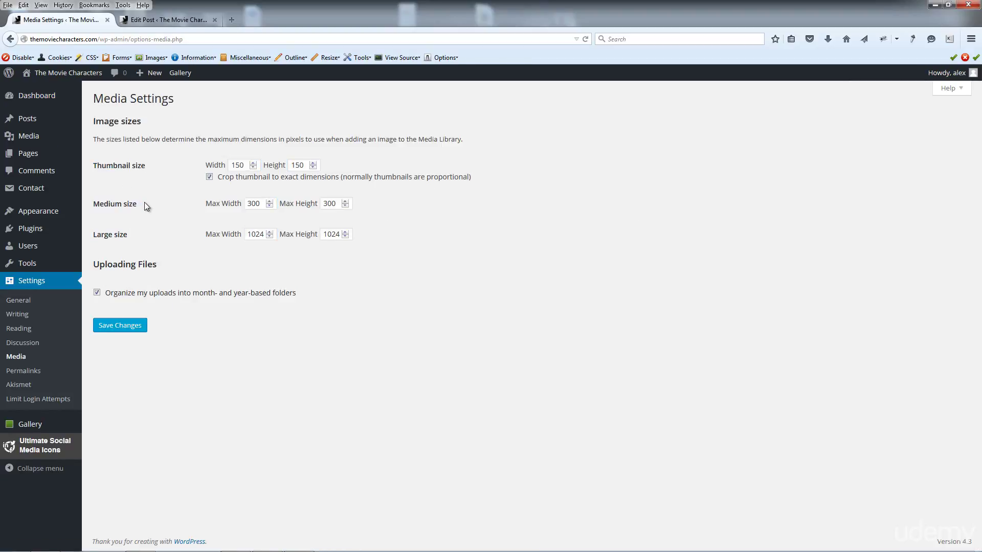
{"action": "left_click", "coordinate": [240, 242]}
Compare the display size of the 24-live-another-day-jack-bauer.jpg image in the post's media library with the sizes in Media Settings.
{"action": "left_click", "coordinate": [166, 24]}
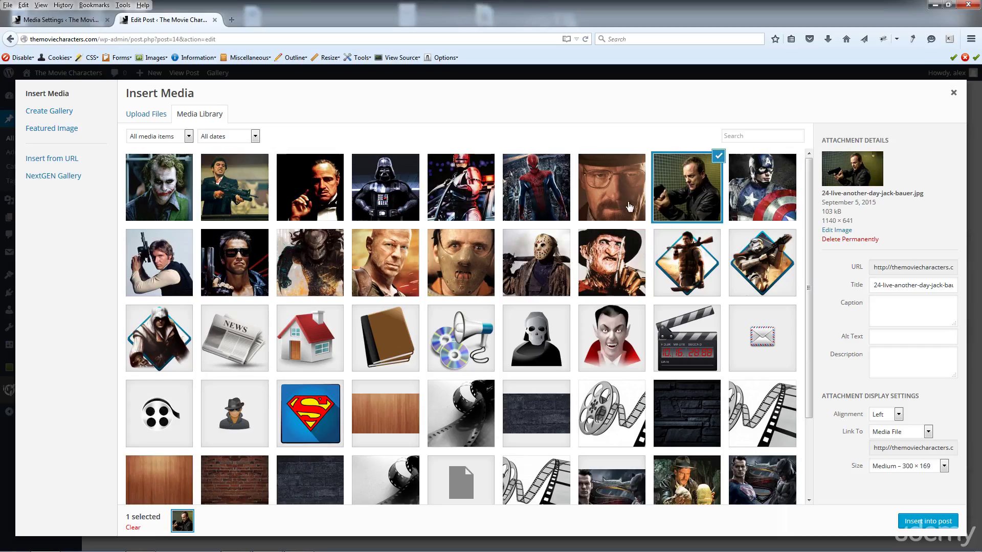
{"action": "left_click", "coordinate": [629, 206]}
{"action": "left_click", "coordinate": [672, 207]}
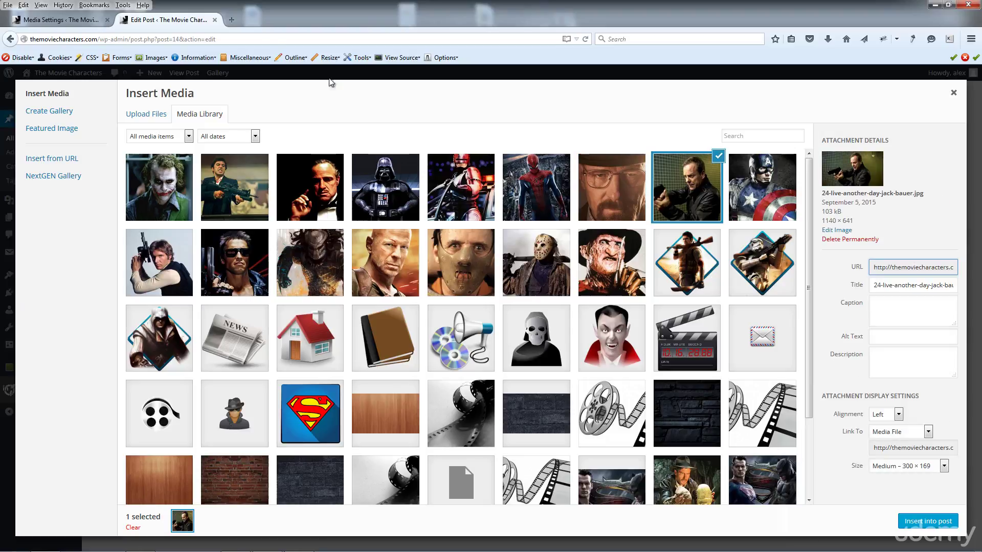
{"action": "left_click", "coordinate": [61, 20]}
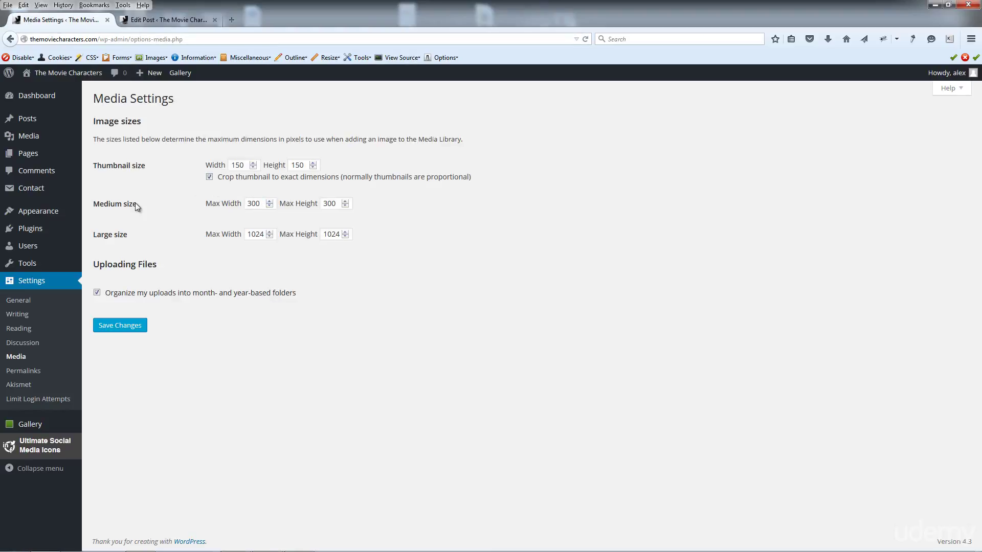
{"action": "left_click", "coordinate": [155, 19]}
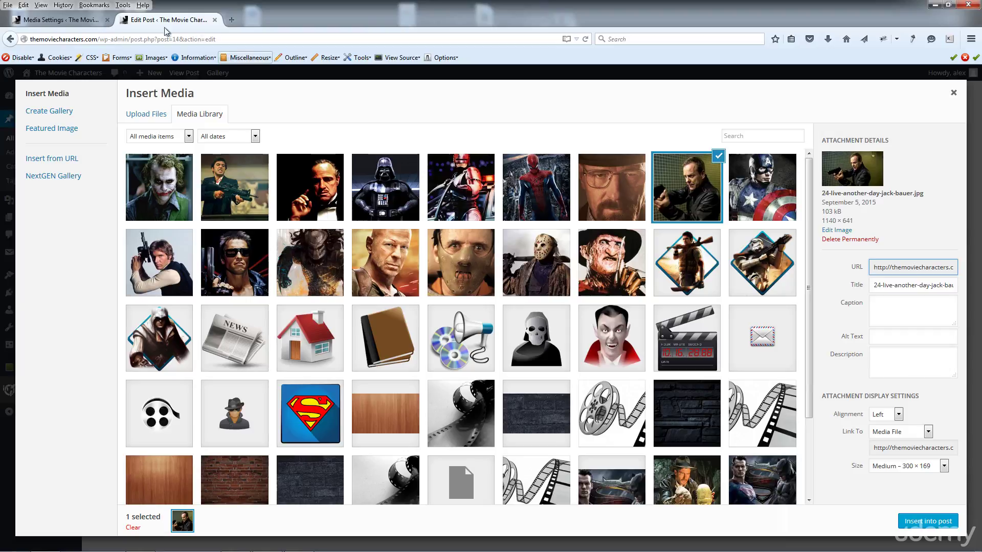
{"action": "left_click", "coordinate": [82, 22]}
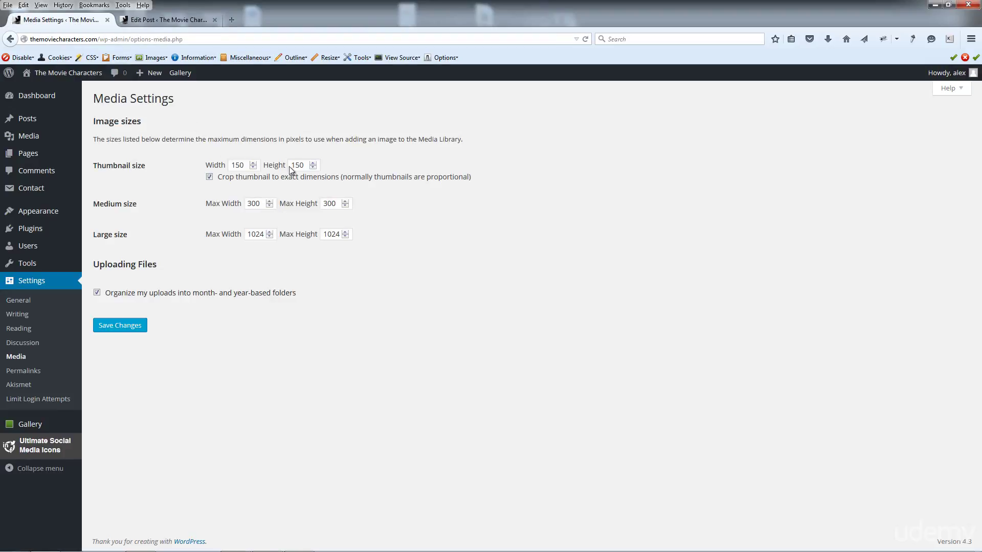
{"action": "left_click", "coordinate": [160, 20]}
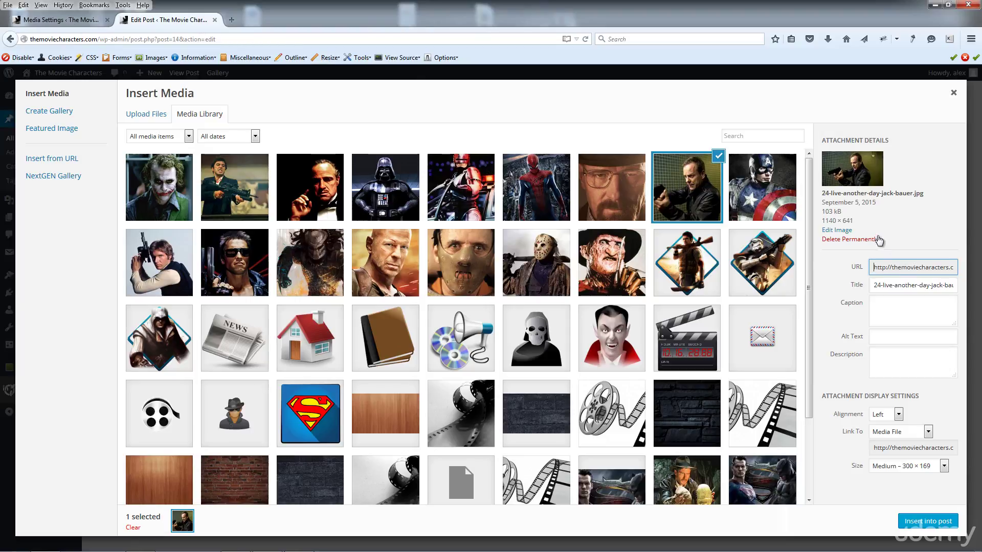
Examine the original dimensions of the Jack Bauer image and the attachment details of the Spider-Man, RoboCop and neighbouring images.
{"action": "left_click_drag", "start_coordinate": [855, 225], "coordinate": [825, 226]}
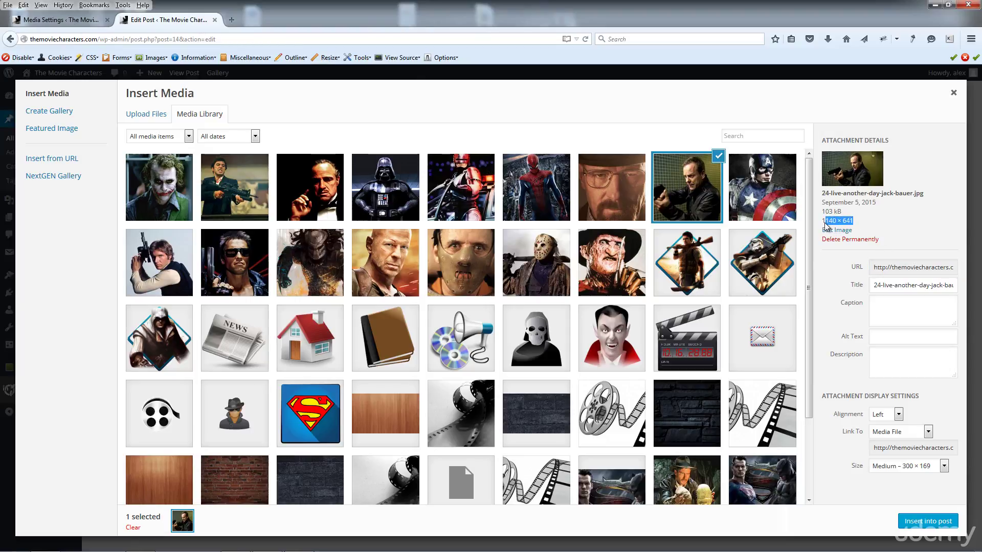
{"action": "left_click", "coordinate": [858, 226]}
{"action": "left_click", "coordinate": [612, 200]}
{"action": "left_click", "coordinate": [518, 196]}
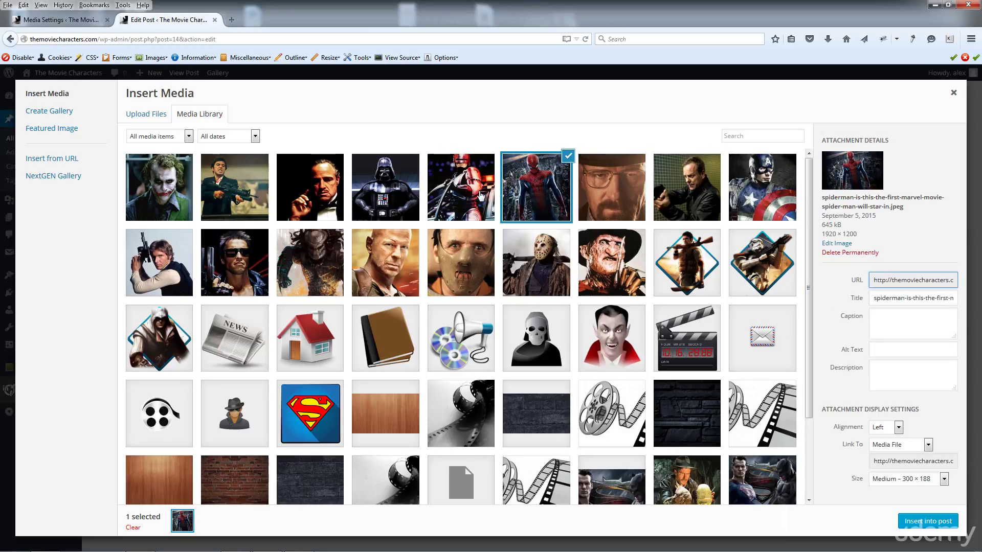
{"action": "left_click", "coordinate": [463, 192]}
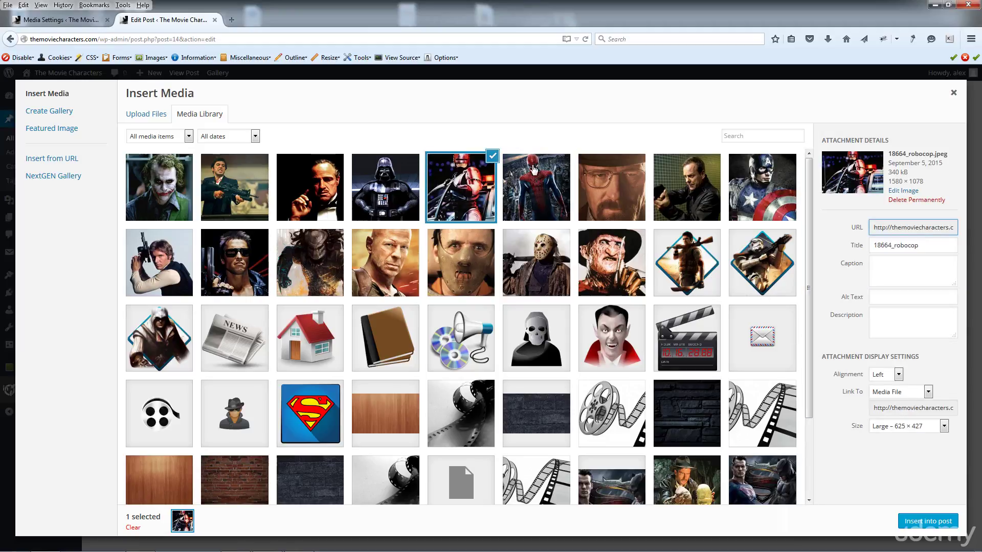
{"action": "left_click", "coordinate": [384, 169]}
{"action": "left_click", "coordinate": [550, 194]}
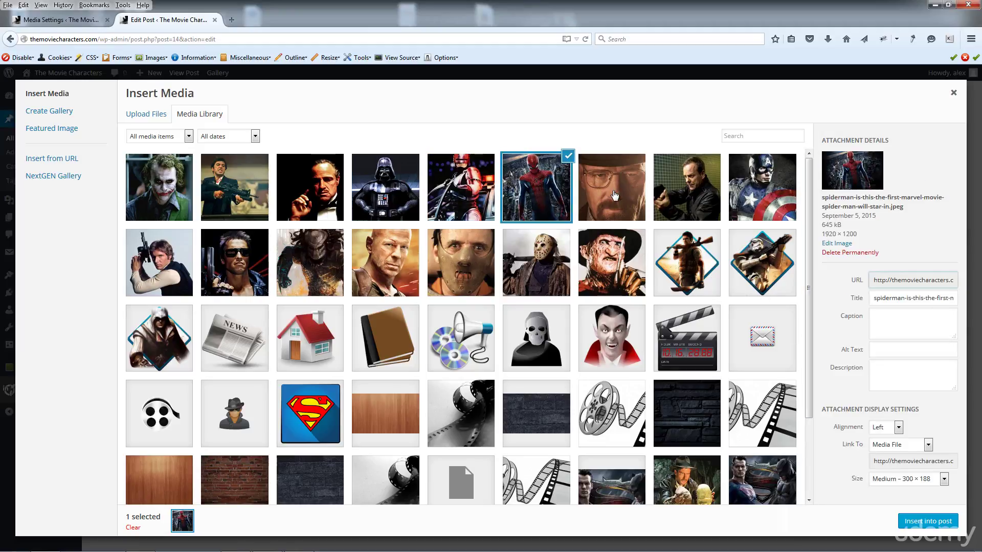
{"action": "left_click", "coordinate": [612, 194]}
In Media Settings, set the medium max width to 320 and the thumbnail size to 180 by 180, and save the changes.
{"action": "left_click", "coordinate": [61, 19]}
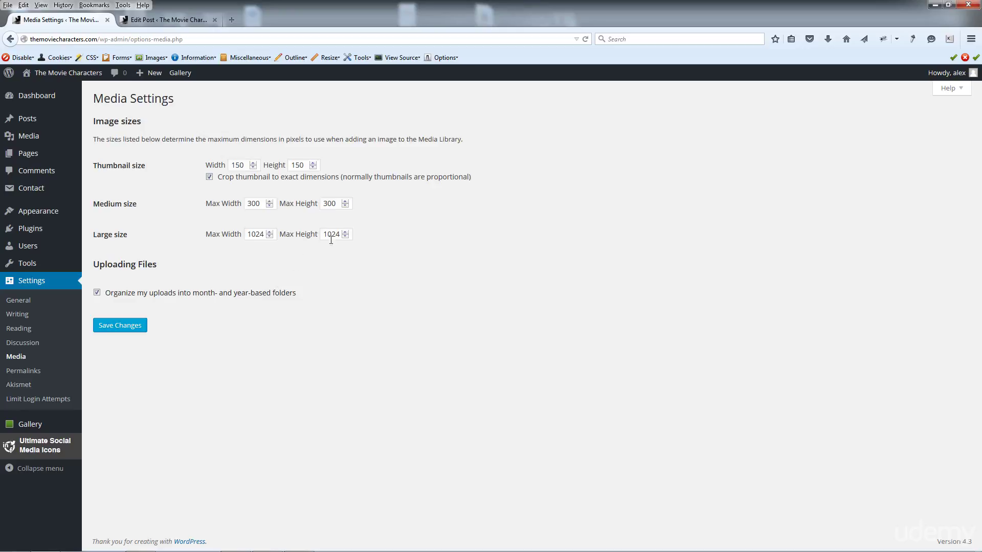
{"action": "left_click", "coordinate": [269, 201]}
{"action": "left_click", "coordinate": [270, 201]}
{"action": "left_click", "coordinate": [253, 163]}
{"action": "left_click", "coordinate": [313, 163]}
{"action": "left_click_drag", "start_coordinate": [313, 163], "coordinate": [313, 163]}
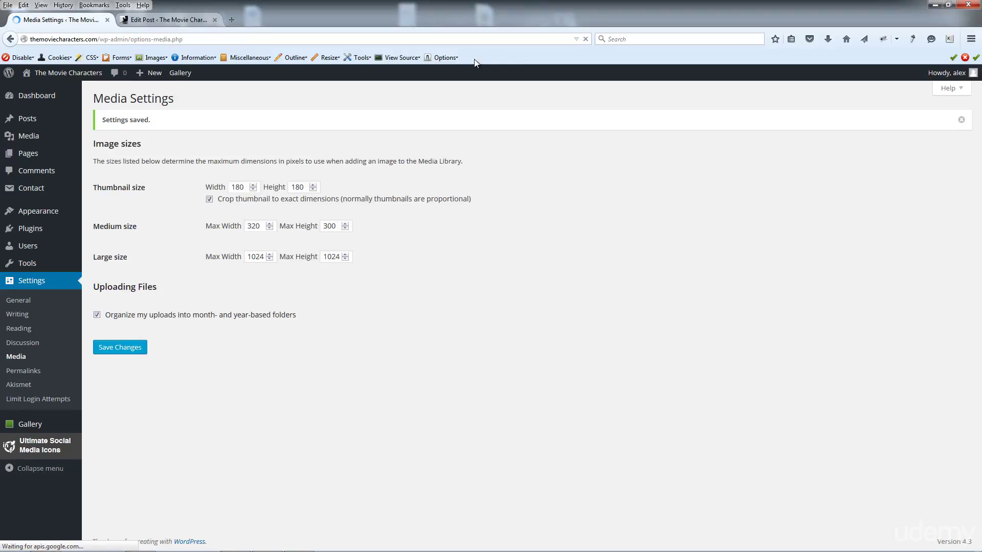
Reopen the post's media library, select the RoboCop image and set its size to Thumbnail – 150 × 150.
{"action": "left_click", "coordinate": [176, 21]}
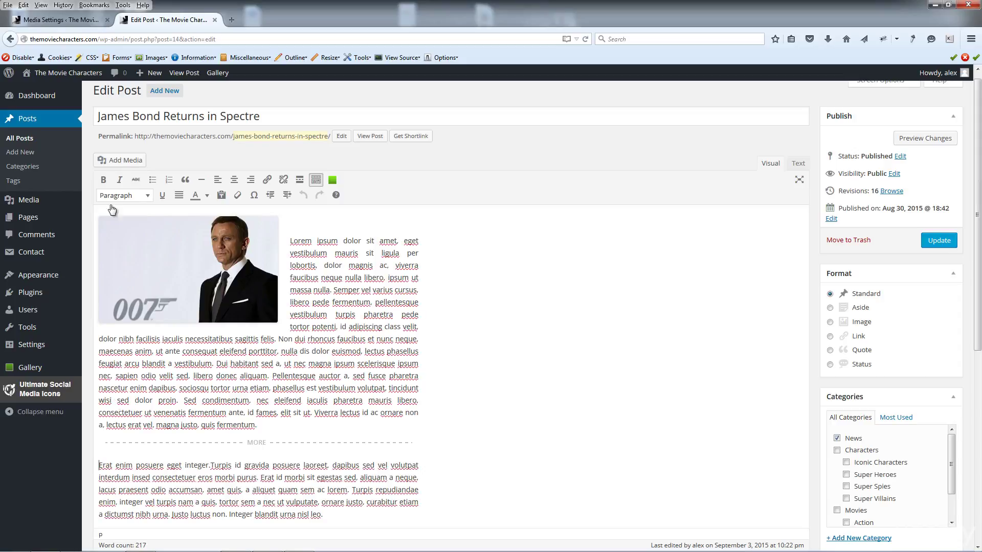
{"action": "left_click", "coordinate": [119, 162]}
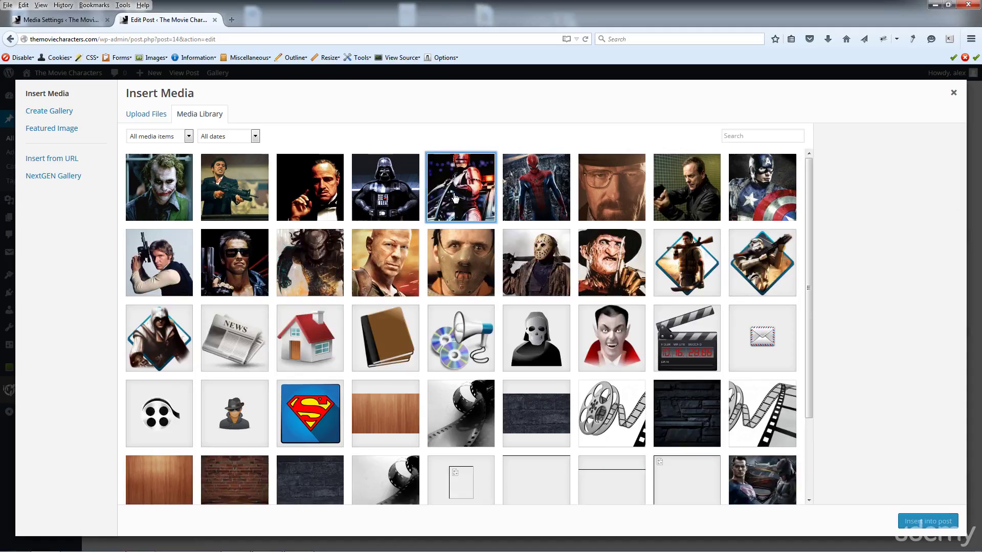
{"action": "left_click", "coordinate": [455, 197]}
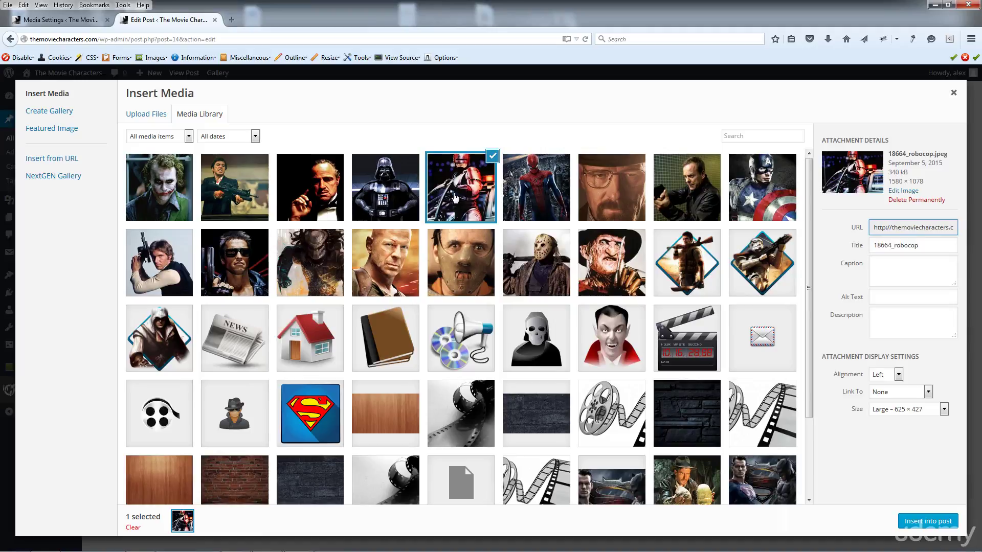
{"action": "left_click", "coordinate": [905, 411]}
{"action": "left_click", "coordinate": [920, 420]}
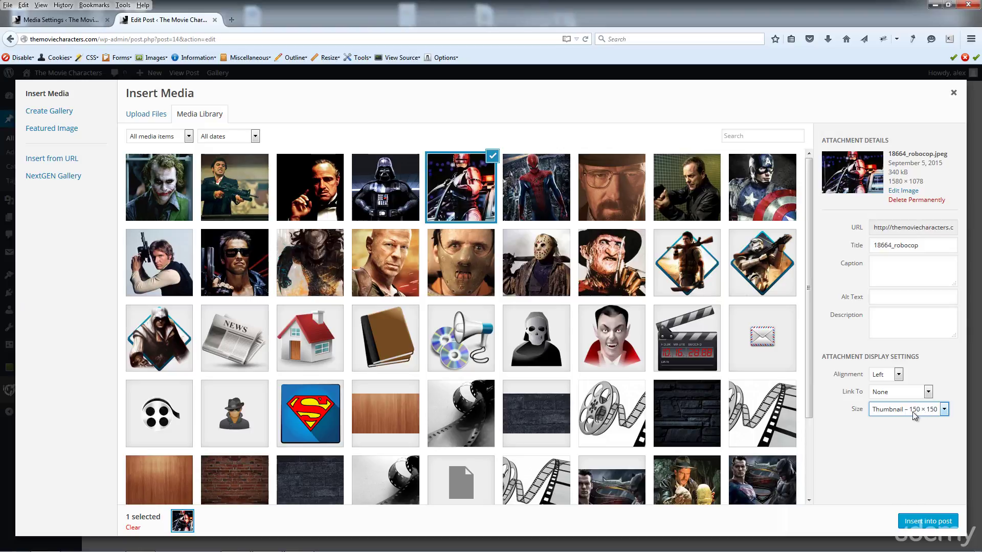
Compare the RoboCop image's thumbnail size with the saved thumbnail dimensions in Media Settings.
{"action": "left_click", "coordinate": [61, 20]}
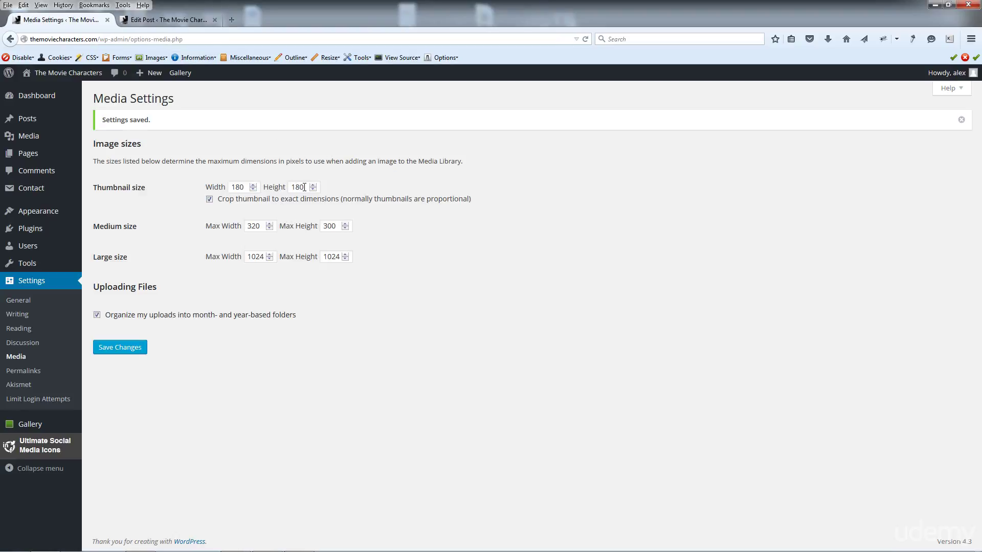
{"action": "left_click", "coordinate": [164, 20]}
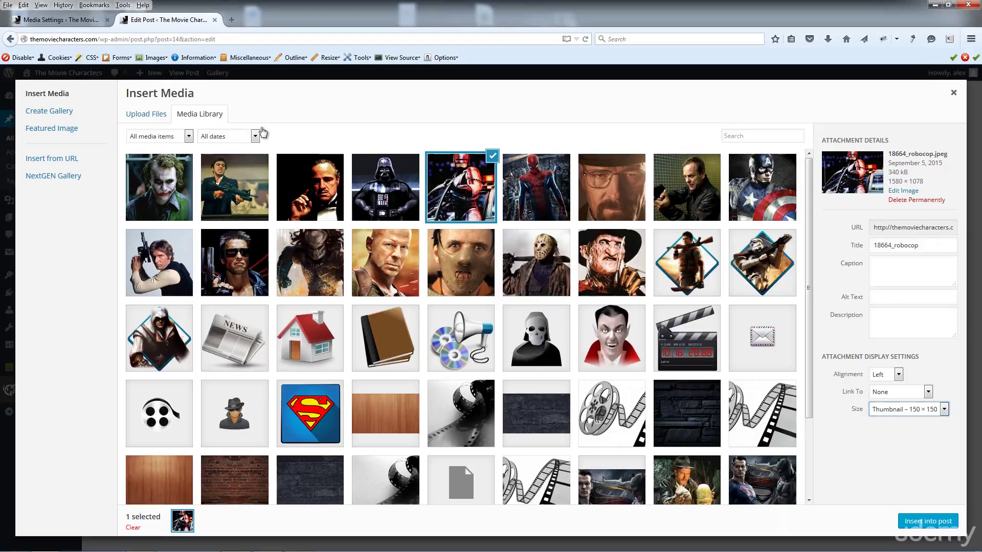
{"action": "left_click", "coordinate": [66, 19]}
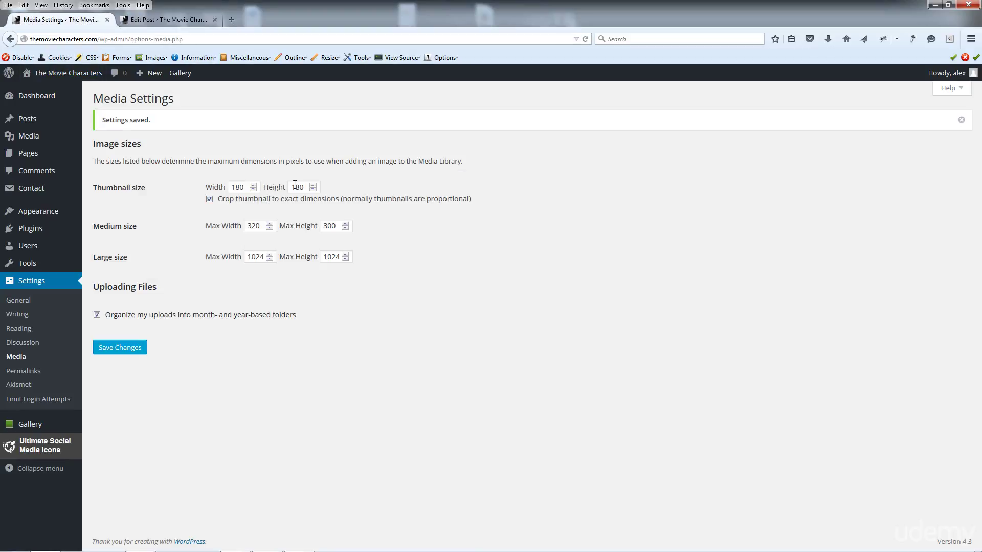